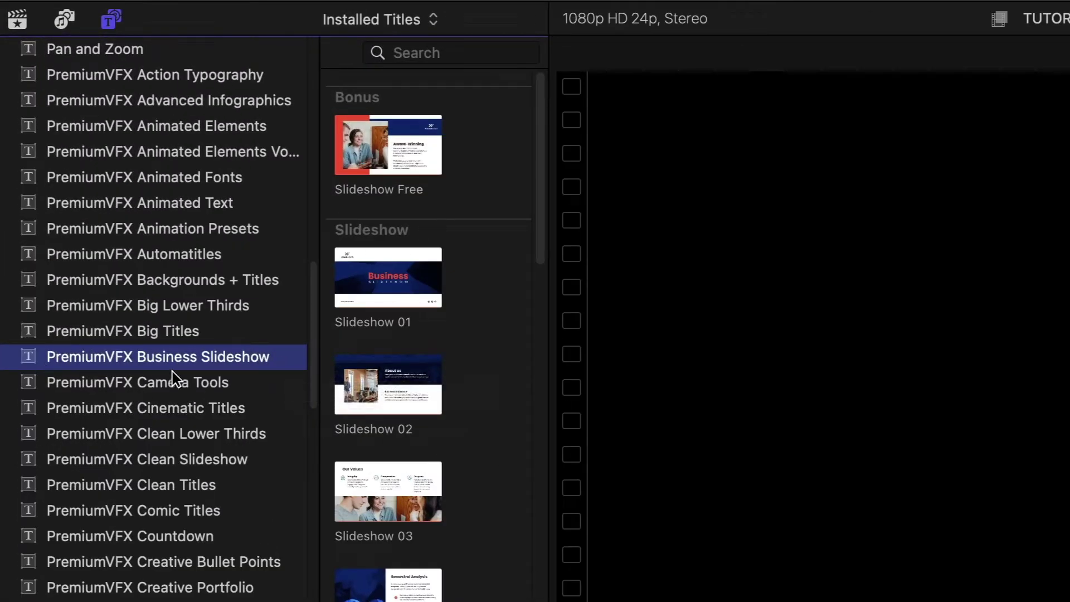
Step: Open the PremiumVFX Business Slideshow title collection and browse its Slideshow 01–20 templates
{"action": "left_click", "coordinate": [103, 19]}
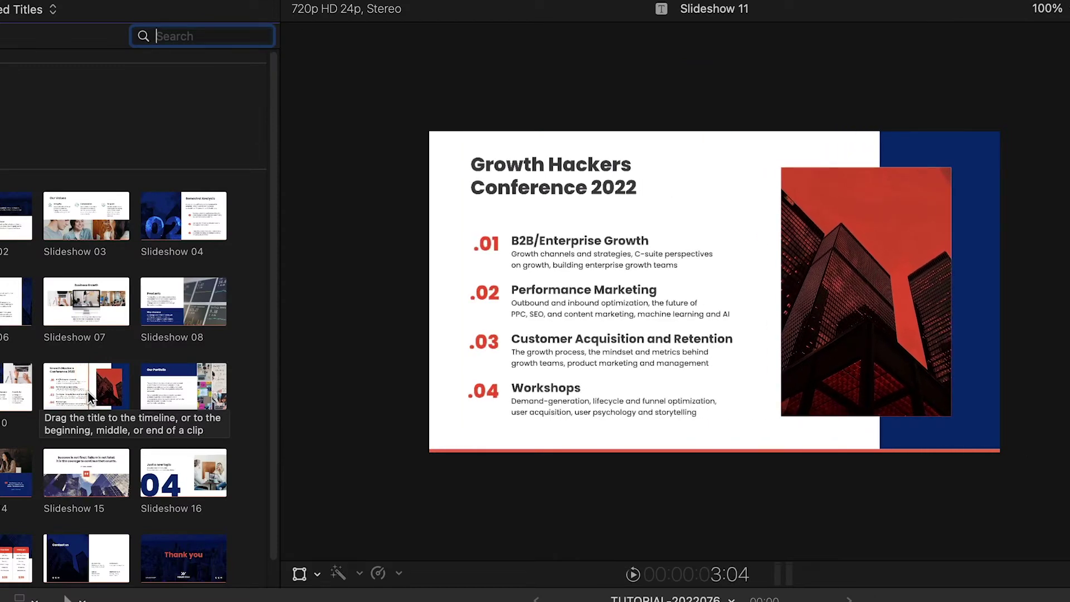
{"action": "scroll", "coordinate": [89, 397], "scroll_direction": "down", "scroll_amount": 1}
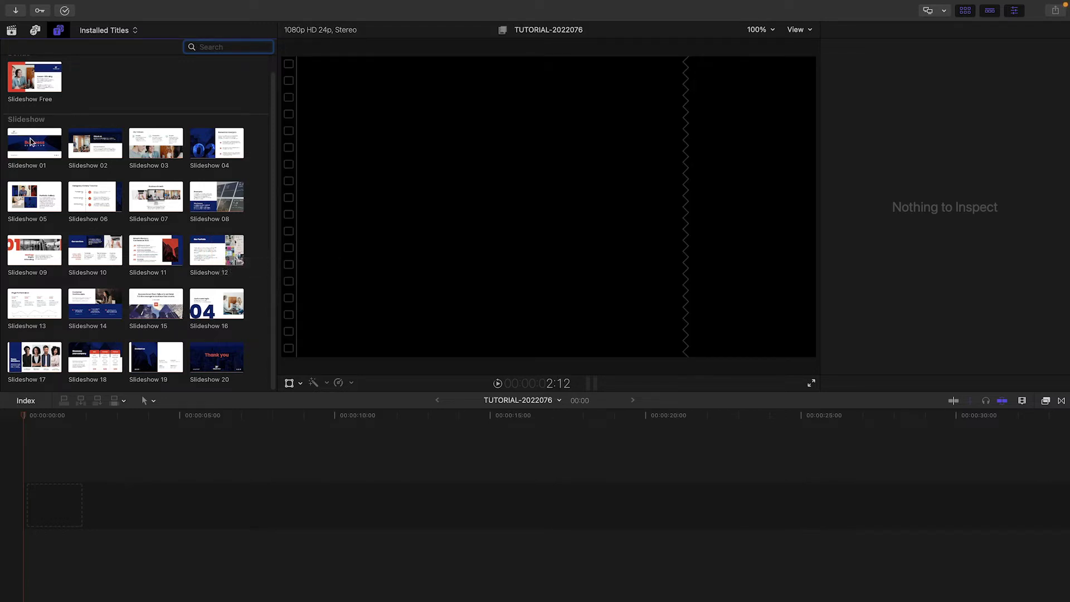
Step: Add Slideshow 01 to the timeline and fill Drop Zone 1 with the Imaginativeproduction logo
{"action": "left_click_drag", "start_coordinate": [30, 142], "coordinate": [29, 502]}
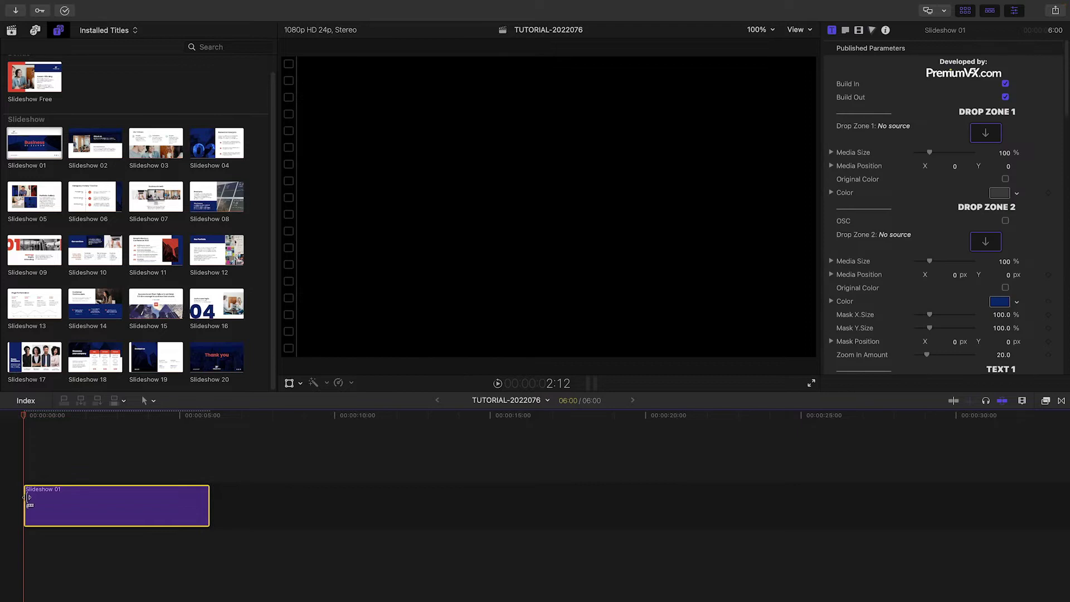
{"action": "left_click", "coordinate": [59, 415]}
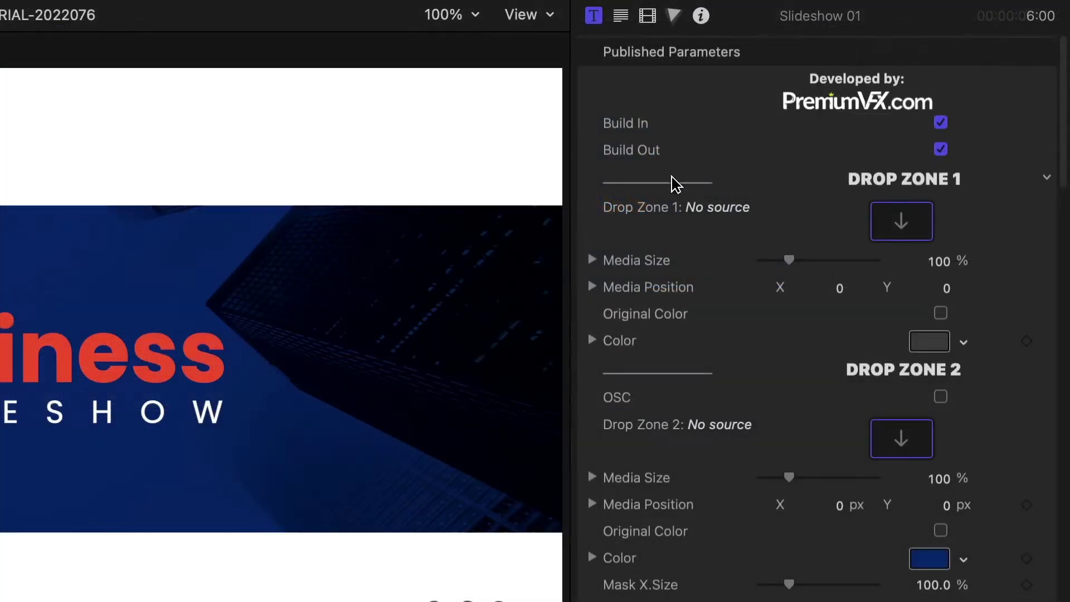
{"action": "left_click", "coordinate": [911, 229]}
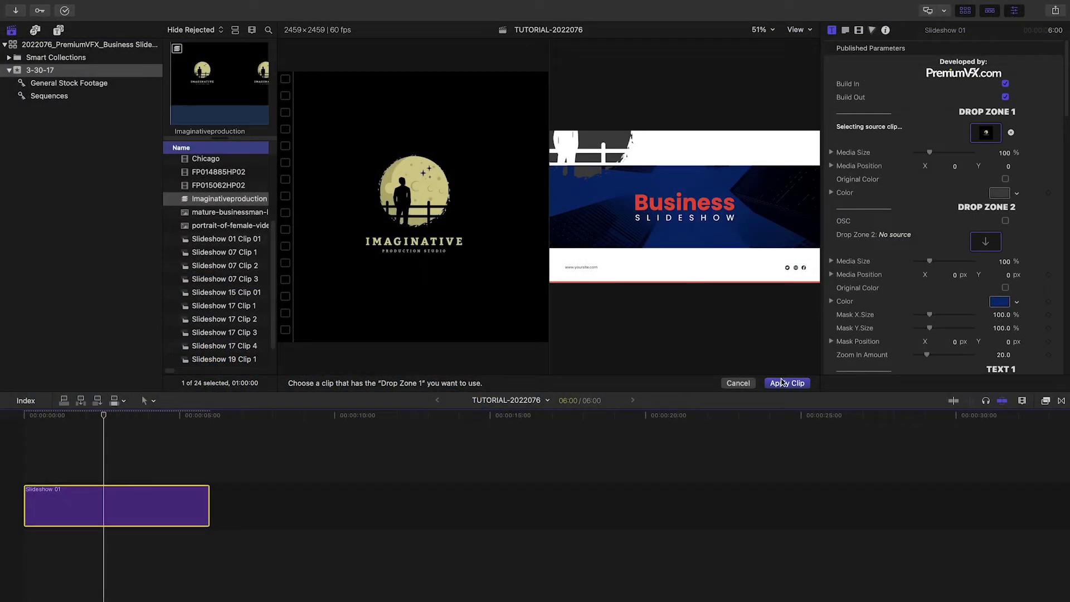
{"action": "left_click", "coordinate": [780, 383]}
Step: Shrink the logo to 18% Media Size and recolour it red
{"action": "left_click_drag", "start_coordinate": [930, 152], "coordinate": [920, 155]}
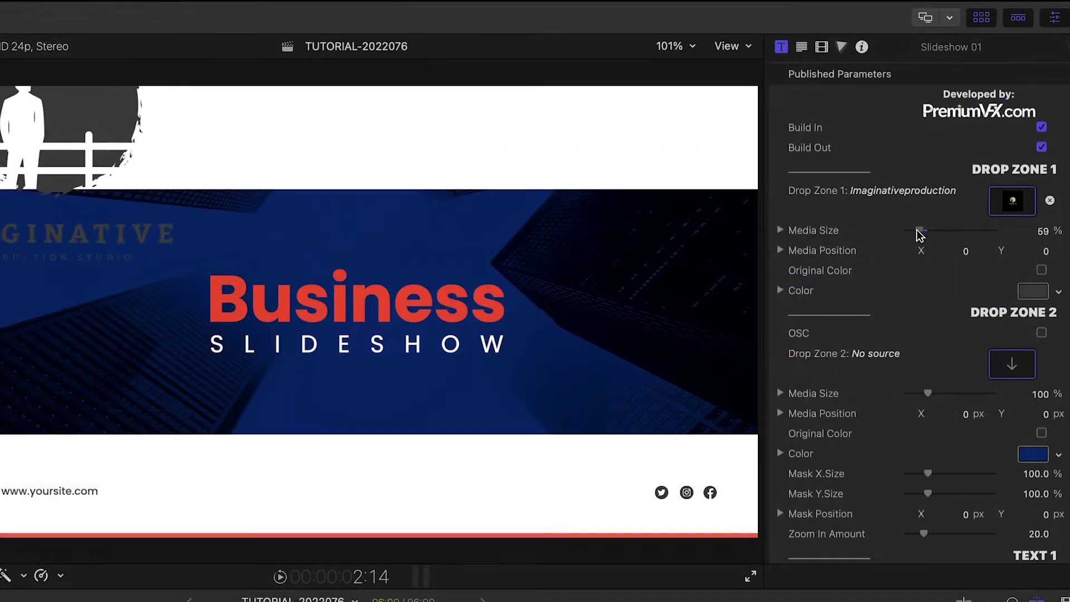
{"action": "left_click_drag", "start_coordinate": [914, 235], "coordinate": [908, 242]}
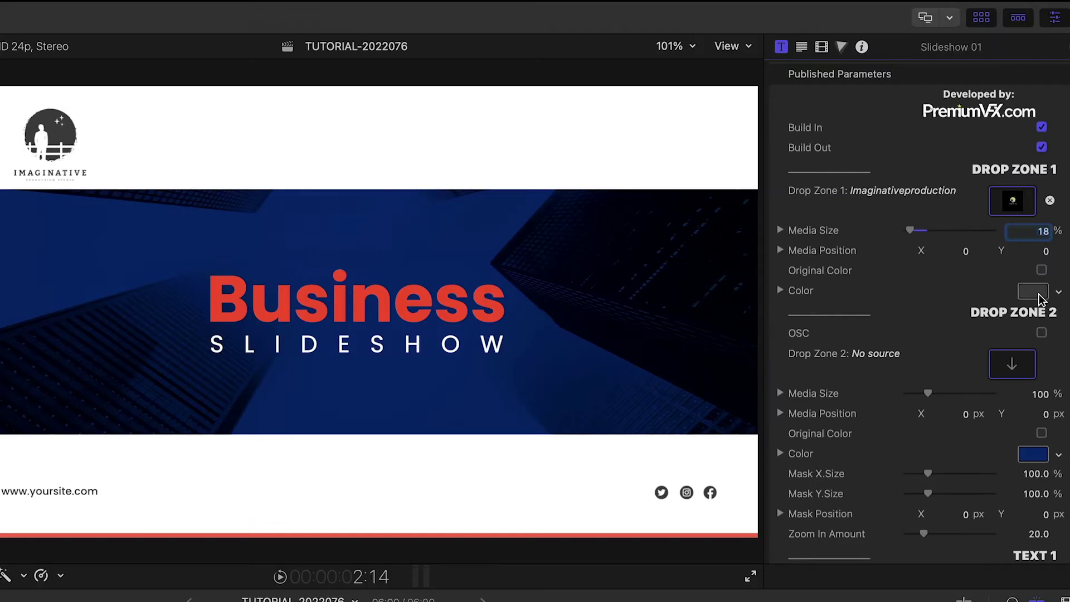
{"action": "left_click", "coordinate": [861, 295]}
{"action": "left_click", "coordinate": [889, 474]}
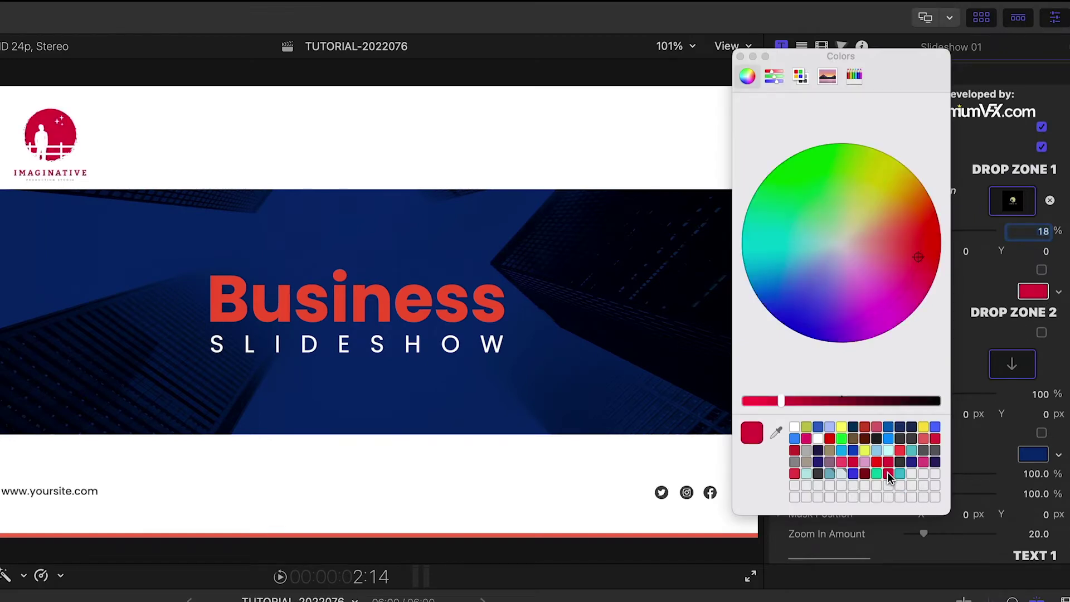
{"action": "left_click", "coordinate": [740, 57]}
{"action": "left_click", "coordinate": [1014, 367]}
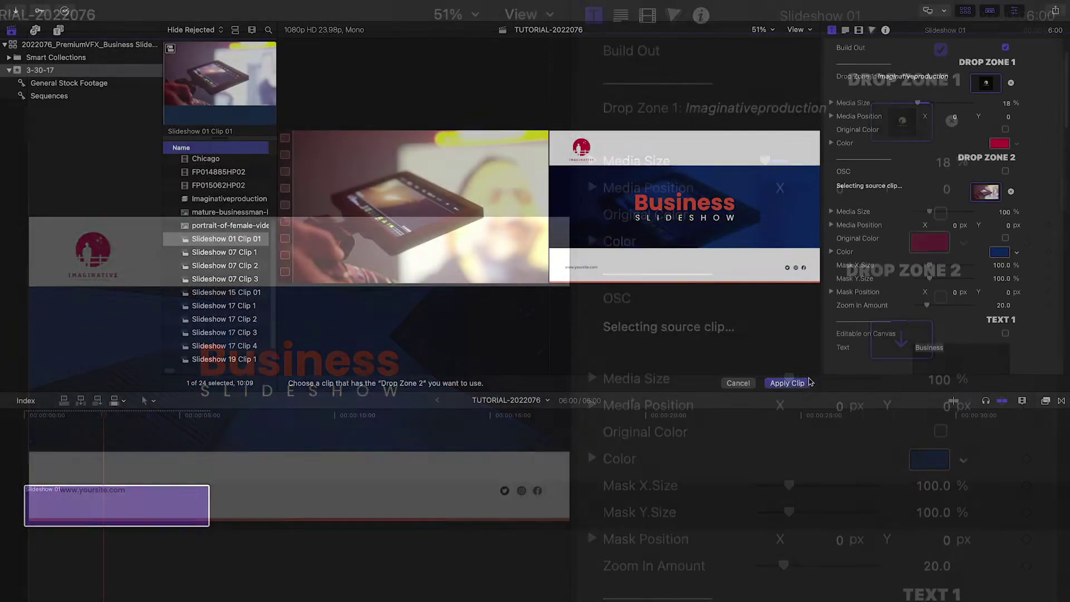
Step: Fill Drop Zone 2 with Slideshow 01 Clip 01 and tint the footage teal
{"action": "left_click", "coordinate": [787, 383]}
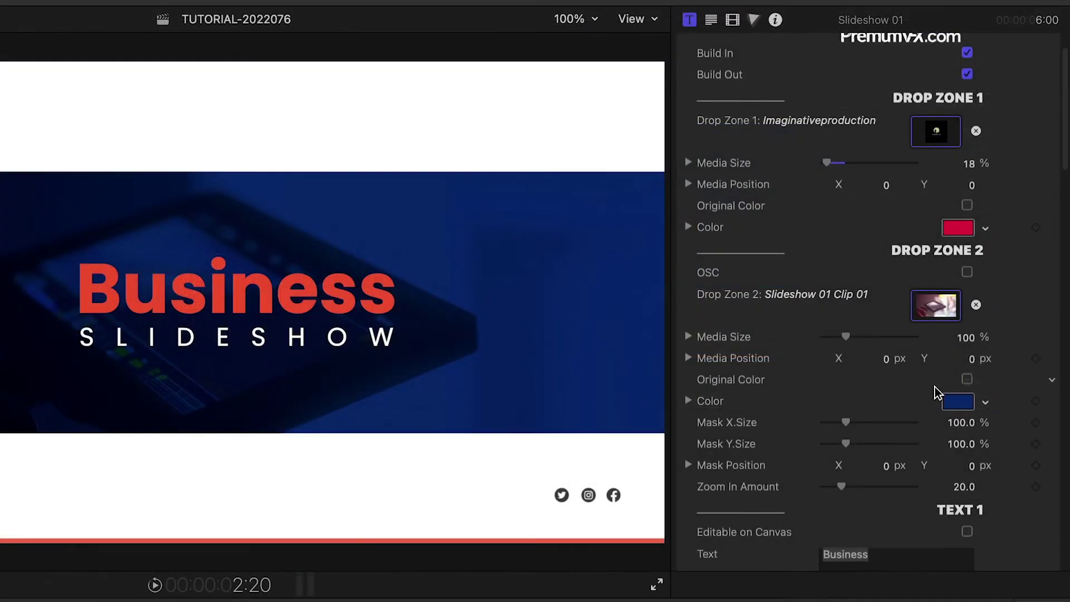
{"action": "left_click", "coordinate": [967, 380]}
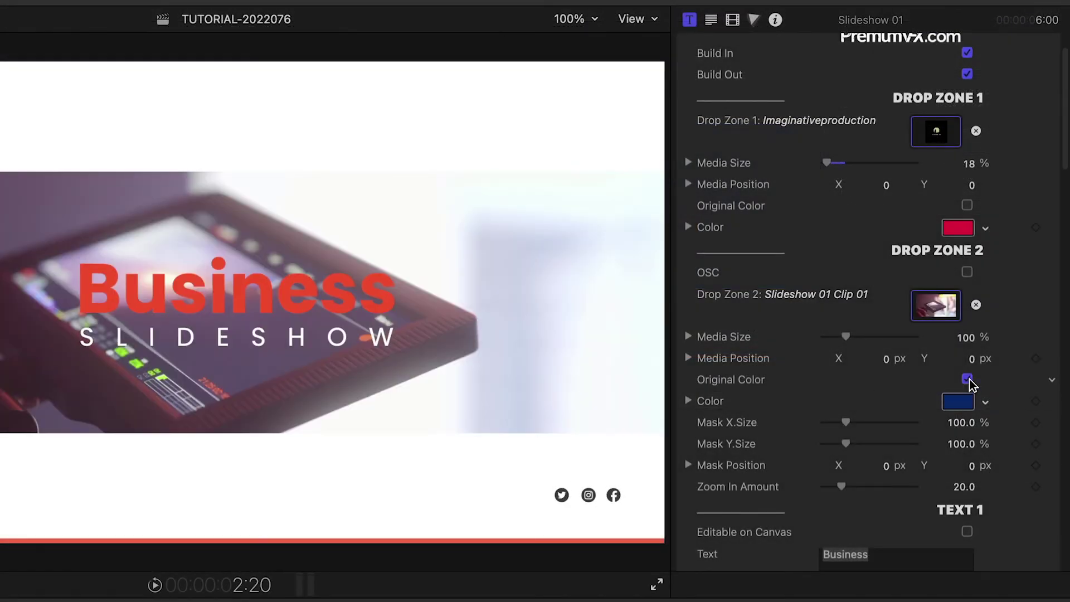
{"action": "left_click", "coordinate": [969, 380]}
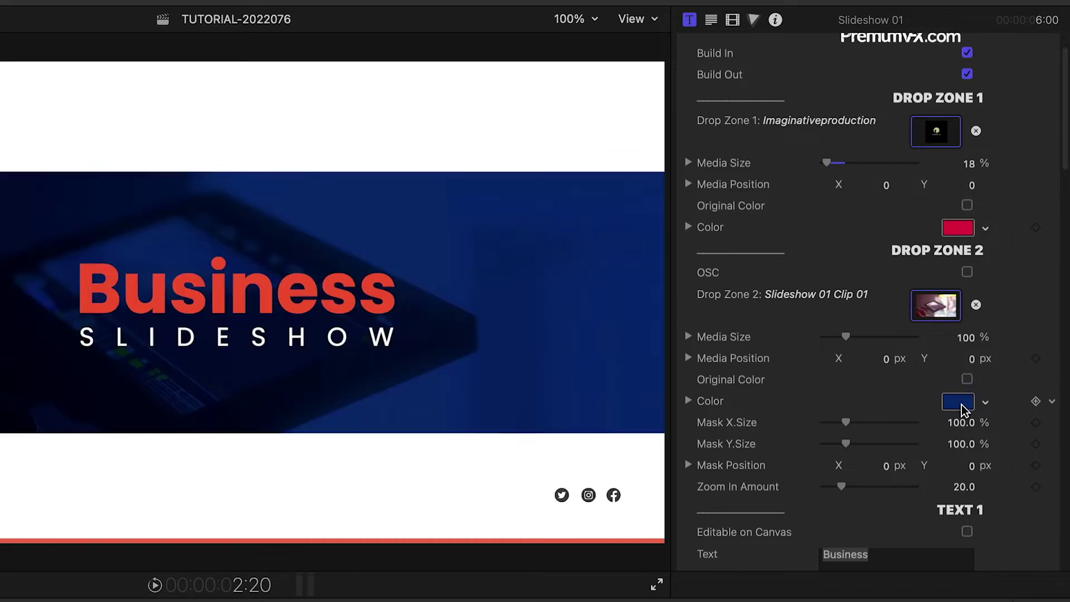
{"action": "left_click", "coordinate": [960, 403]}
{"action": "left_click", "coordinate": [816, 474]}
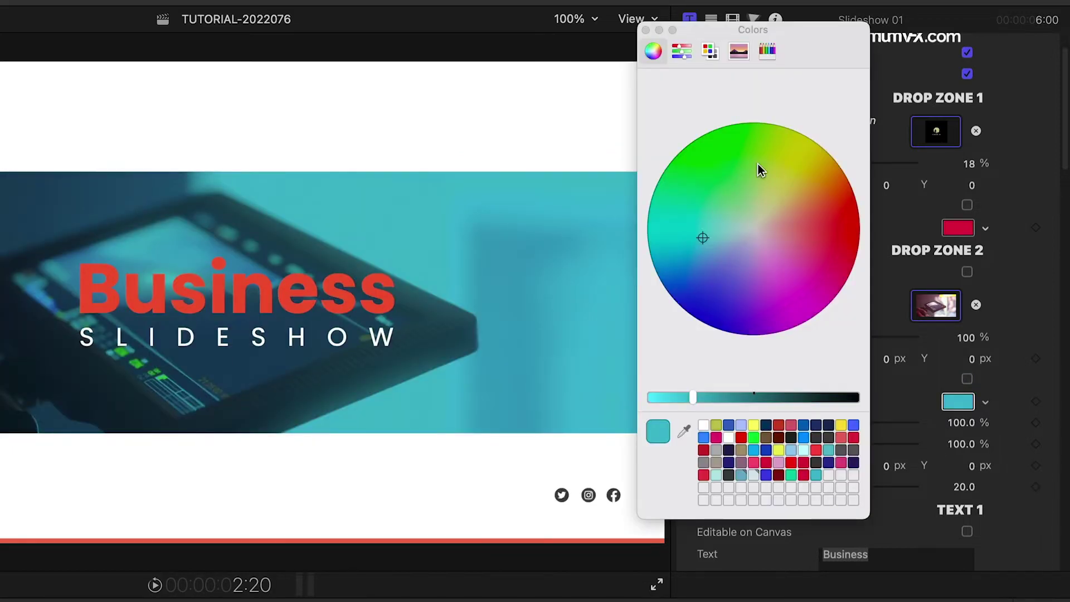
{"action": "left_click", "coordinate": [646, 30]}
Step: Resize and reposition the footage mask, and set Zoom In Amount to 42.9
{"action": "mouse_move", "coordinate": [845, 422]}
{"action": "left_mouse_down"}
{"action": "mouse_move", "coordinate": [832, 425]}
{"action": "mouse_move", "coordinate": [852, 431]}
{"action": "left_mouse_up"}
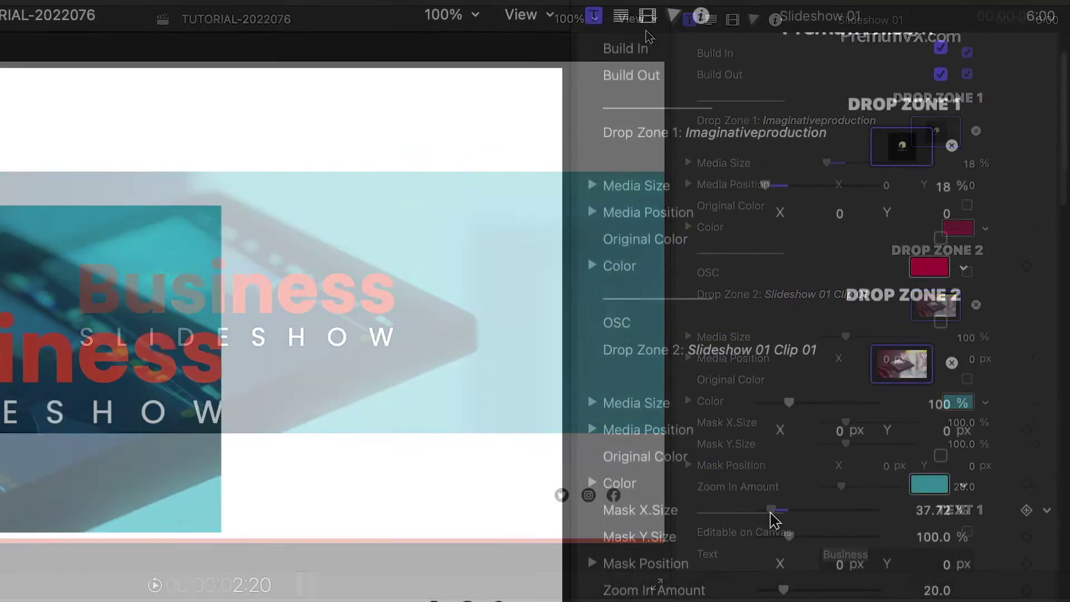
{"action": "left_click_drag", "start_coordinate": [794, 515], "coordinate": [806, 512]}
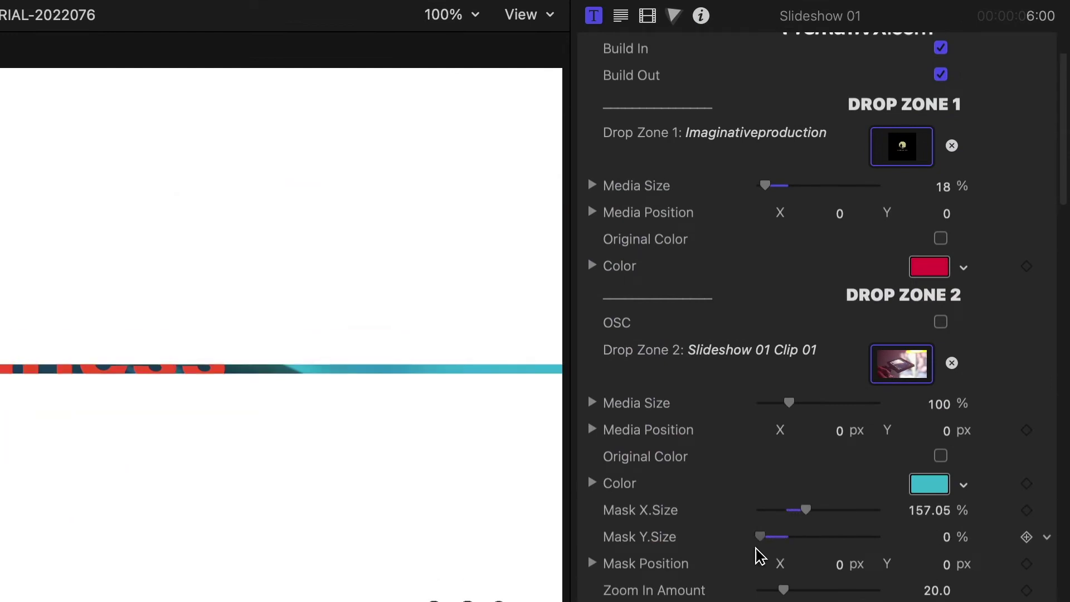
{"action": "left_click_drag", "start_coordinate": [756, 545], "coordinate": [786, 557]}
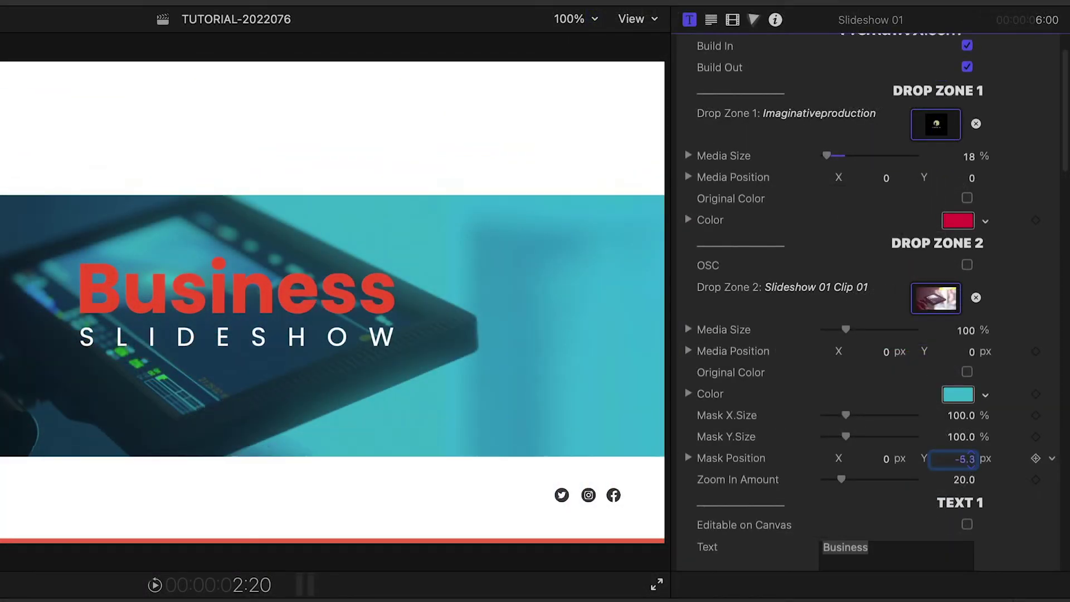
{"action": "left_click_drag", "start_coordinate": [971, 459], "coordinate": [971, 450]}
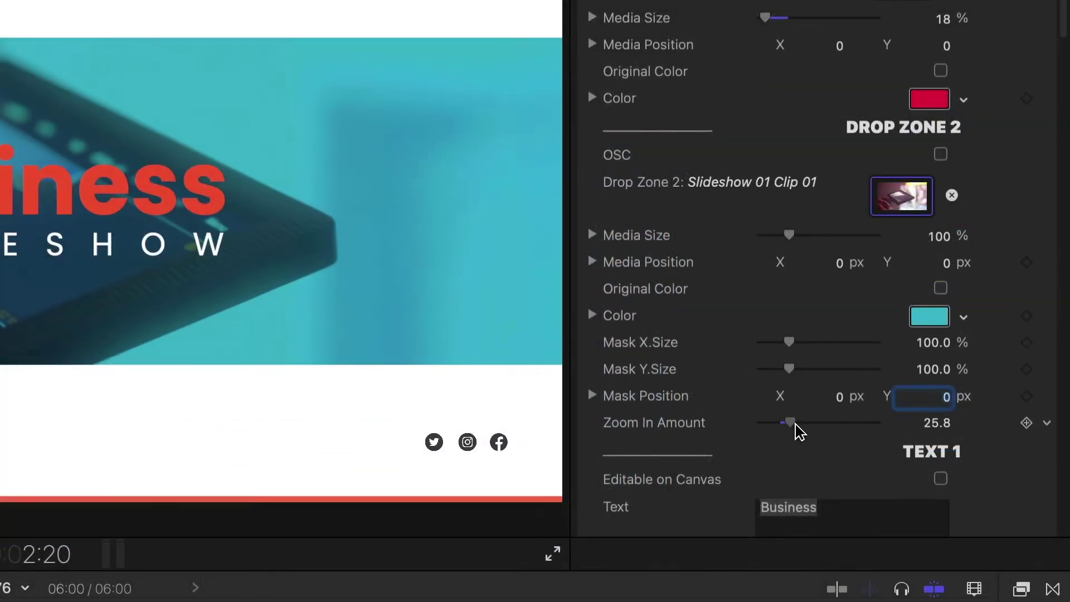
{"action": "left_click_drag", "start_coordinate": [796, 426], "coordinate": [815, 449]}
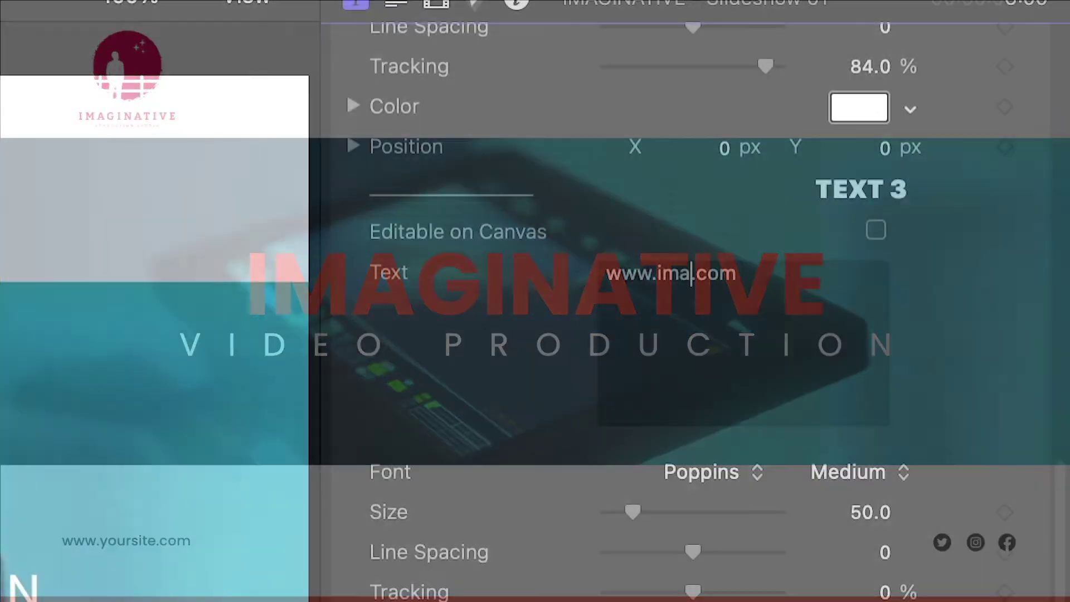
Step: Edit the slide text, then try different social icon sizes and undo back to the original size
{"action": "type", "text": "gin"}
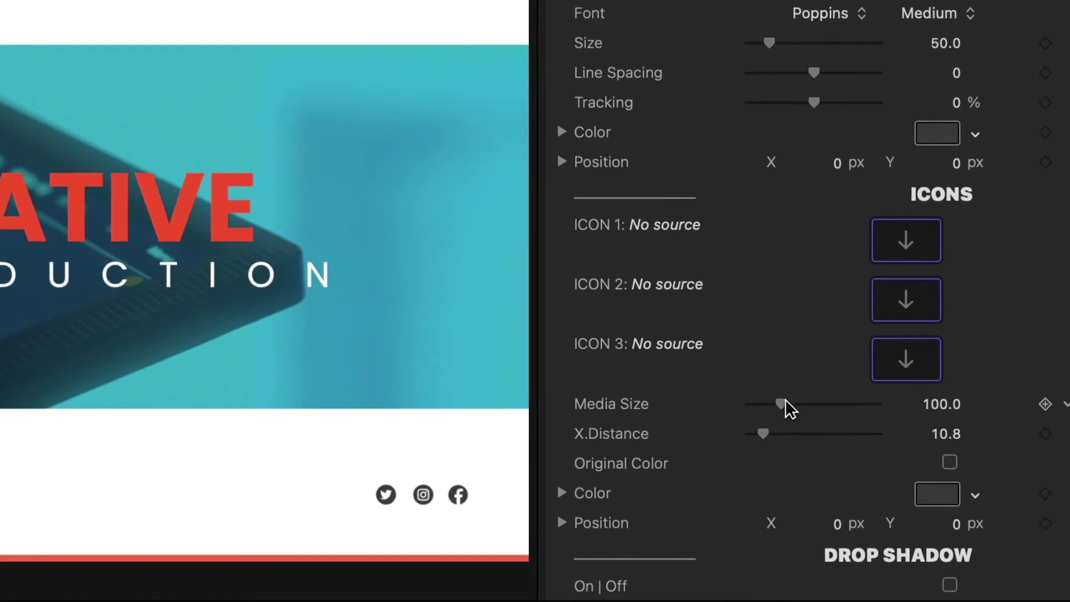
{"action": "left_click_drag", "start_coordinate": [785, 399], "coordinate": [752, 436]}
{"action": "key", "text": "super+z"}
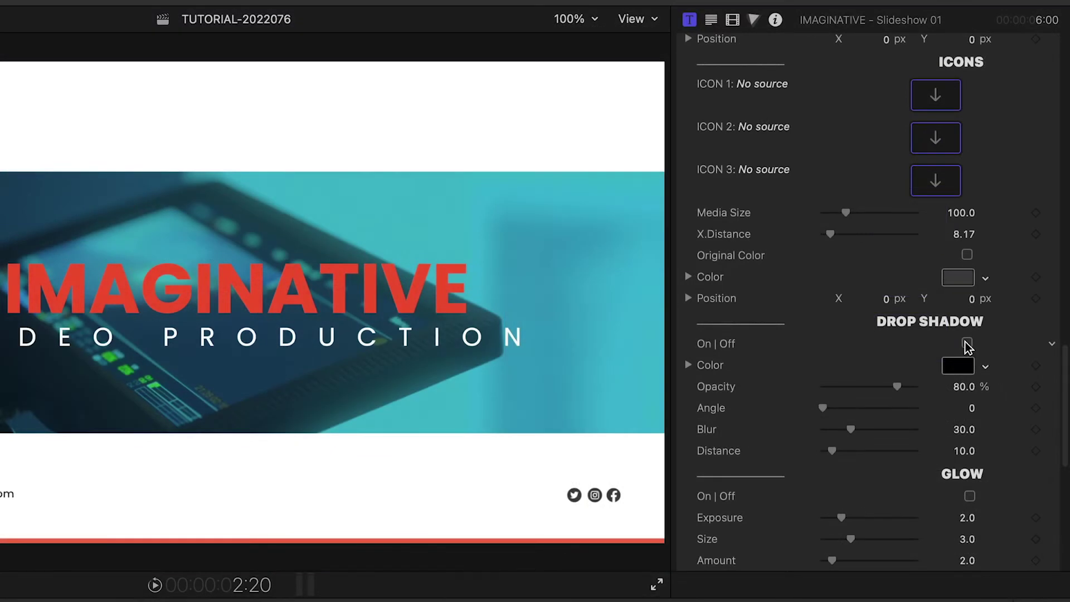
Step: Toggle the drop shadow off, turn on glow, hide the white background bands, and add noise
{"action": "left_click", "coordinate": [967, 343]}
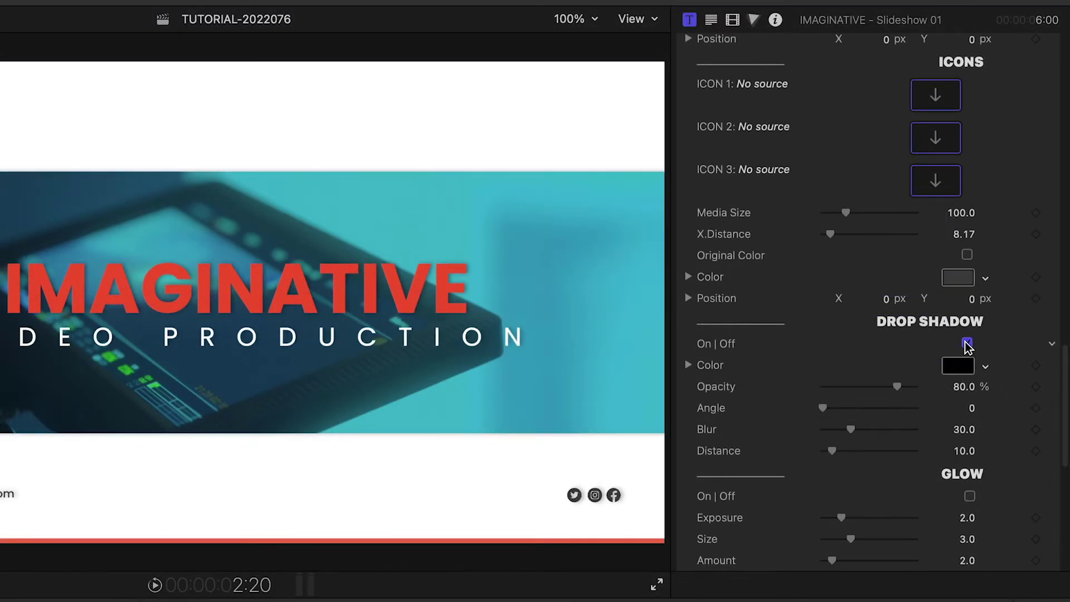
{"action": "left_click", "coordinate": [967, 343]}
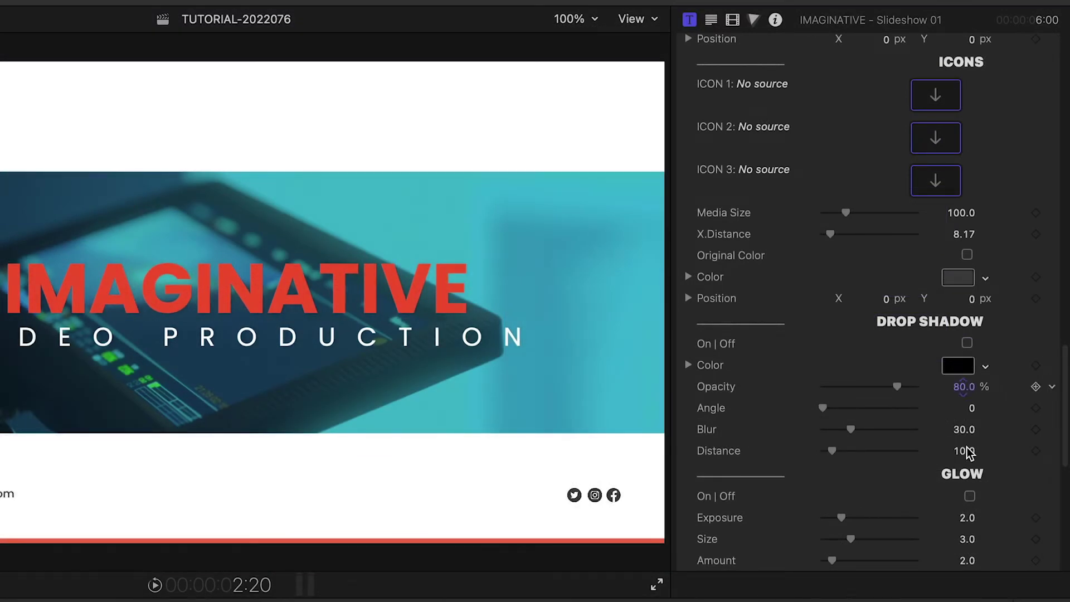
{"action": "left_click", "coordinate": [970, 496]}
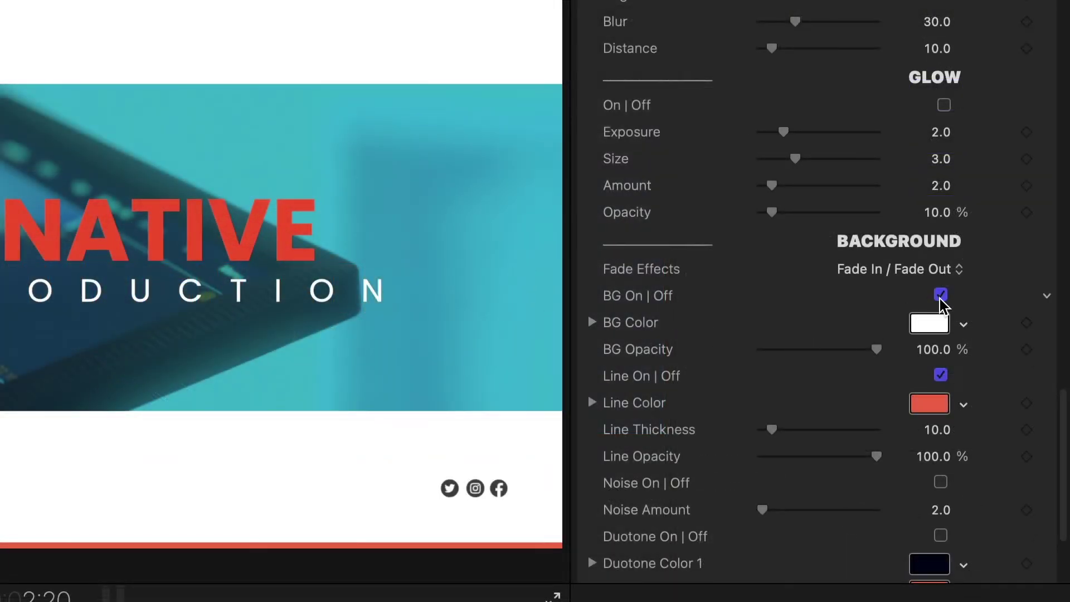
{"action": "left_click", "coordinate": [941, 296]}
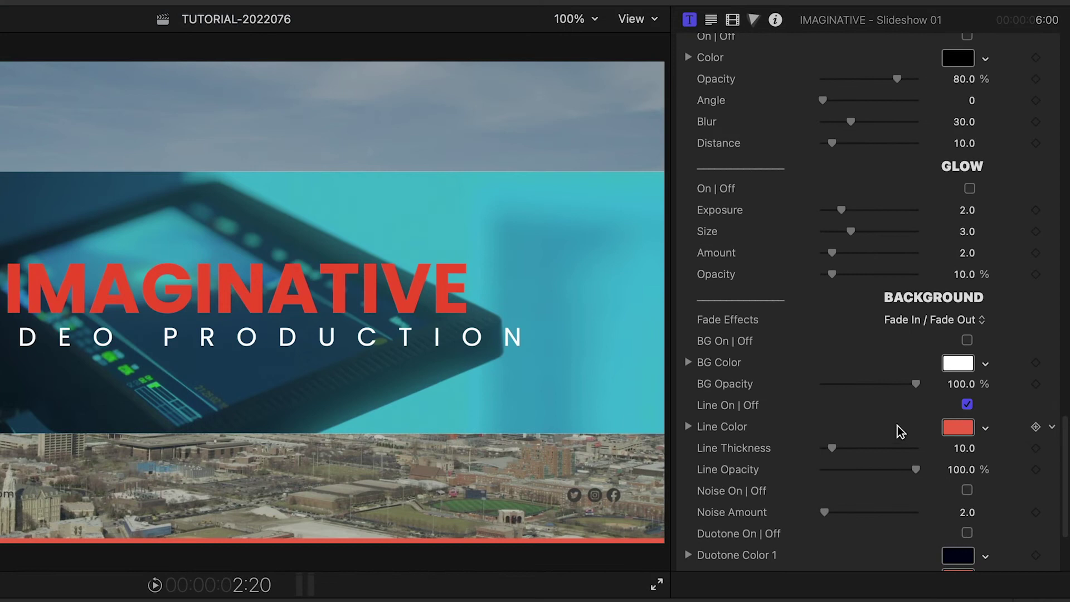
{"action": "scroll", "coordinate": [857, 403], "scroll_direction": "down", "scroll_amount": 3}
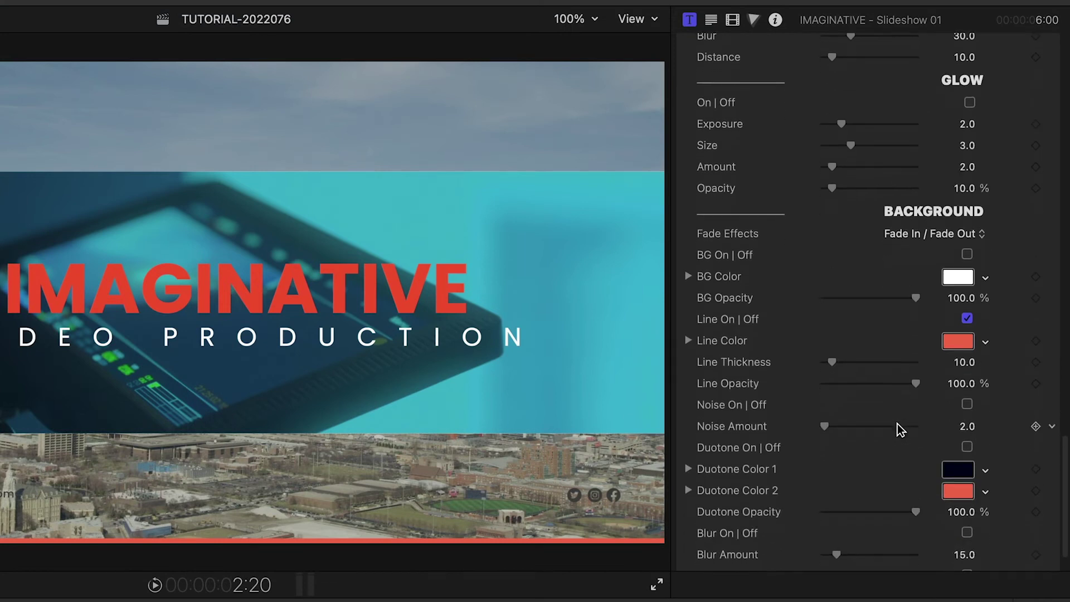
{"action": "left_click", "coordinate": [968, 402]}
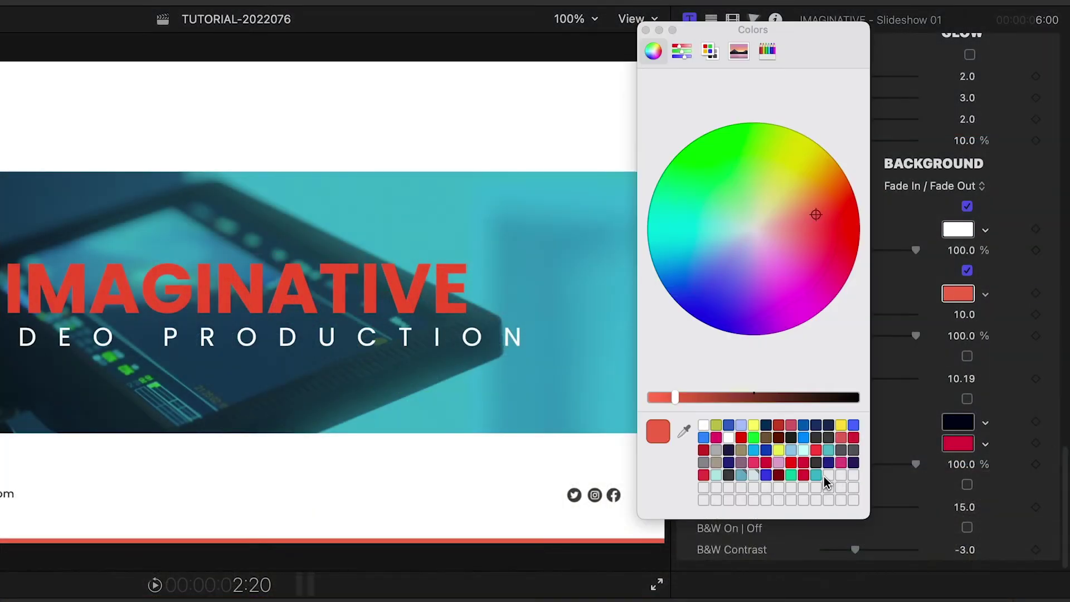
Step: Make the bottom accent line crimson and thicker, then preview the Slideshow 11 template
{"action": "left_click", "coordinate": [804, 475]}
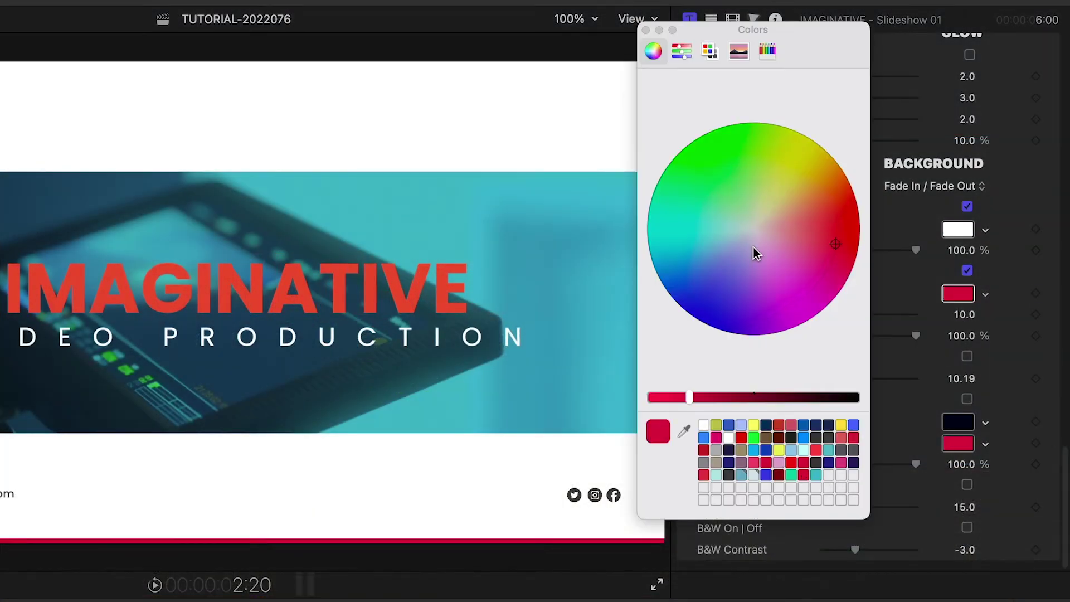
{"action": "left_click", "coordinate": [646, 30]}
{"action": "left_click_drag", "start_coordinate": [841, 317], "coordinate": [835, 312]}
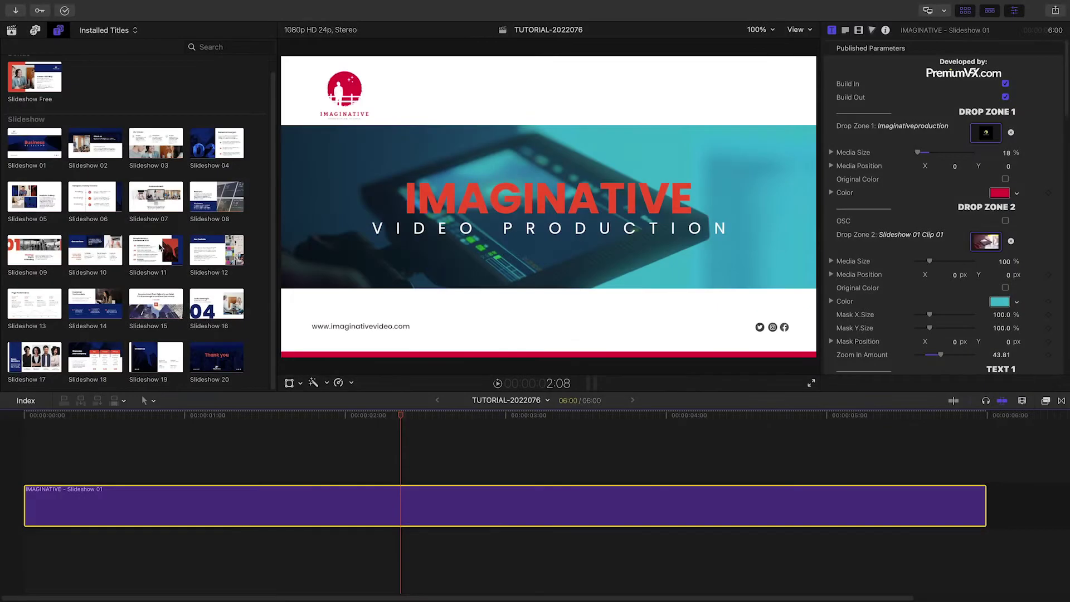
{"action": "left_click", "coordinate": [163, 247]}
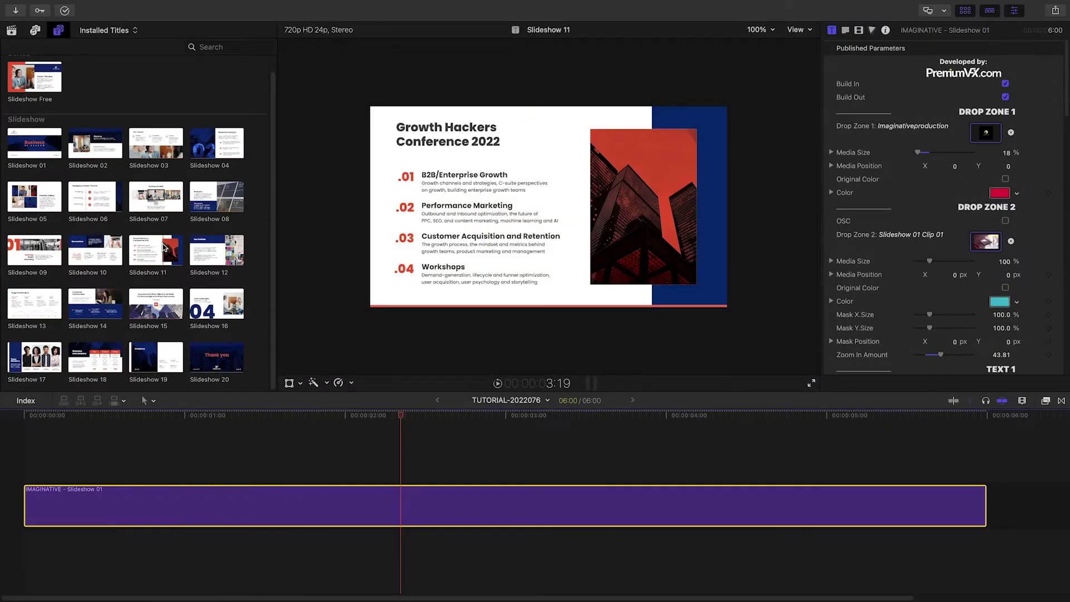
Step: Append Slideshow 07 after Slideshow 01, fit the project with Shift-Z, and play the new slide
{"action": "left_click_drag", "start_coordinate": [156, 196], "coordinate": [998, 502]}
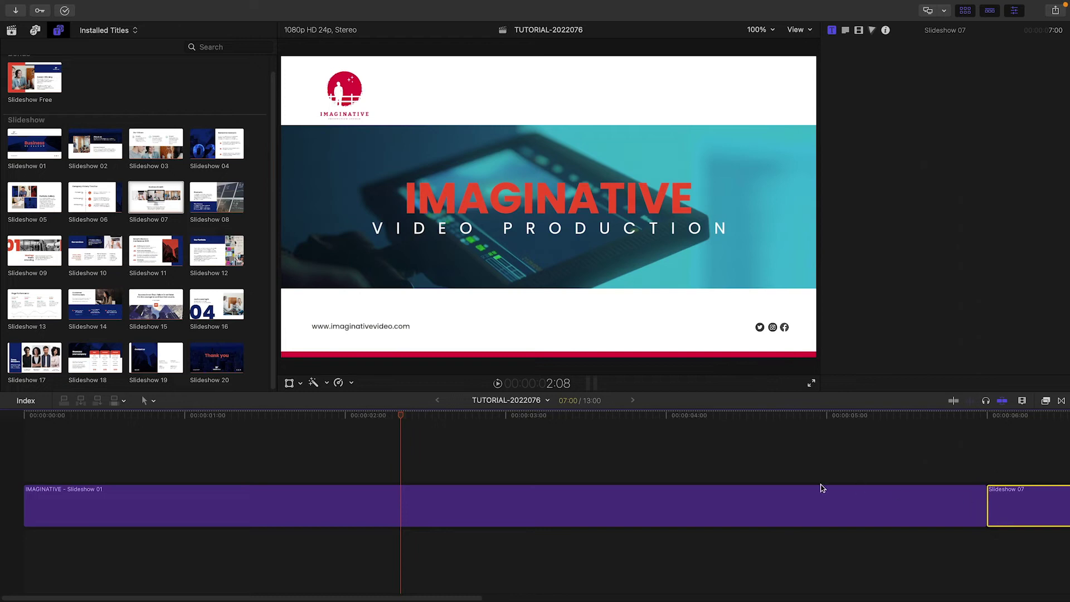
{"action": "key", "text": "shift+z"}
{"action": "left_click", "coordinate": [529, 418]}
{"action": "key", "text": "space"}
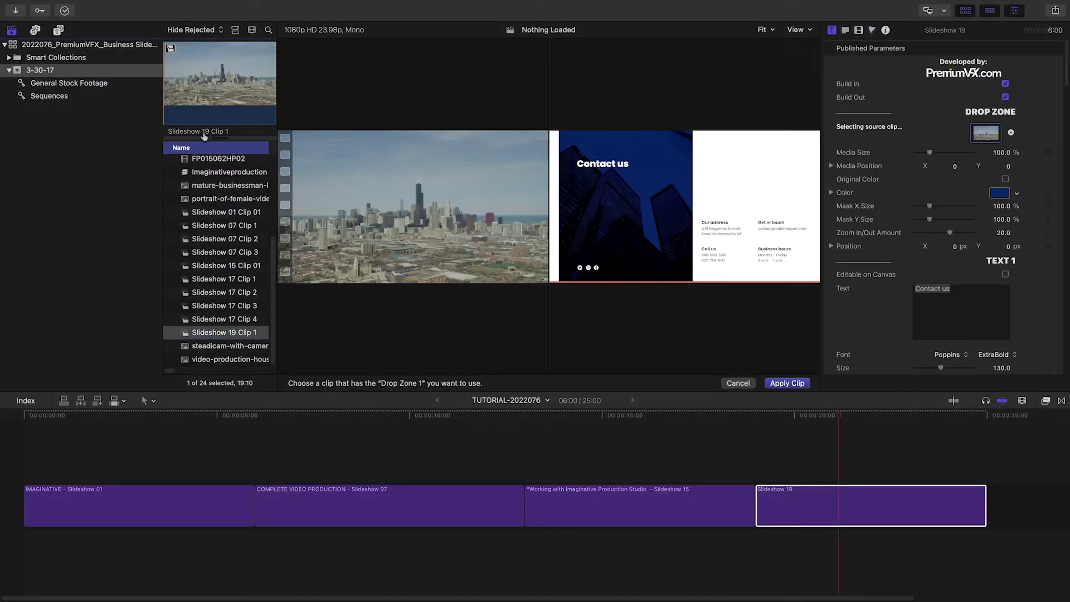
Step: Fill the Contact us drop zone with the Slideshow 19 Clip 1 skyline and make its bottom line crimson
{"action": "left_click", "coordinate": [787, 383]}
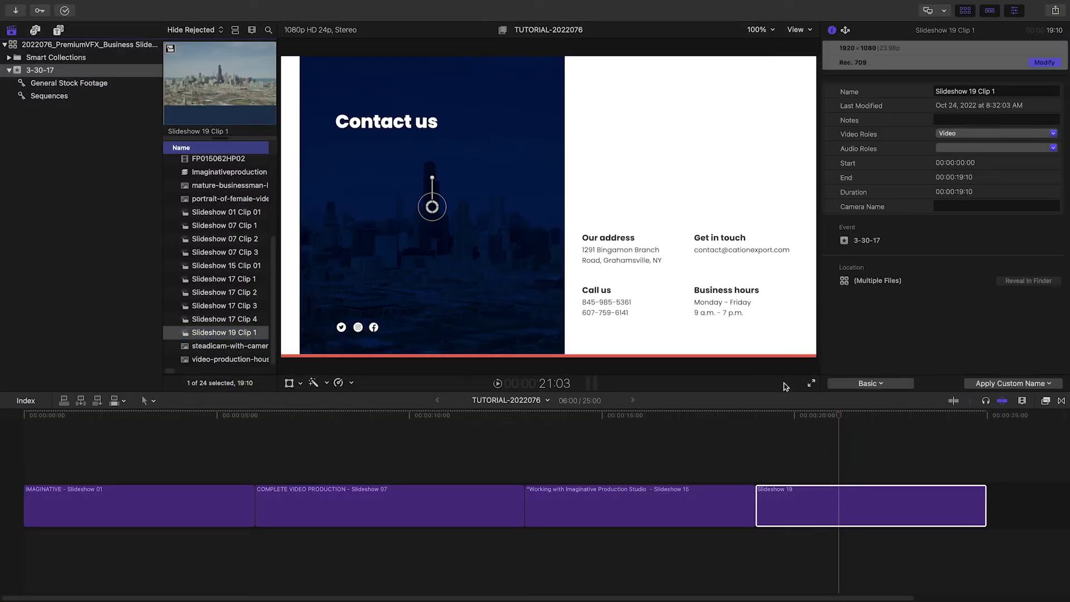
{"action": "left_click", "coordinate": [808, 495]}
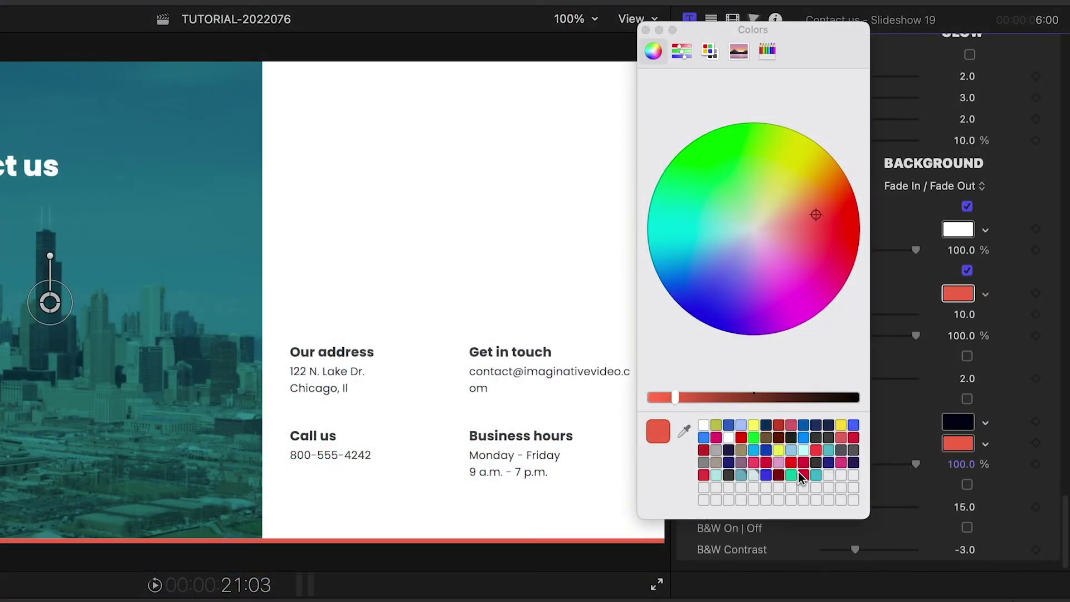
{"action": "left_click", "coordinate": [802, 475]}
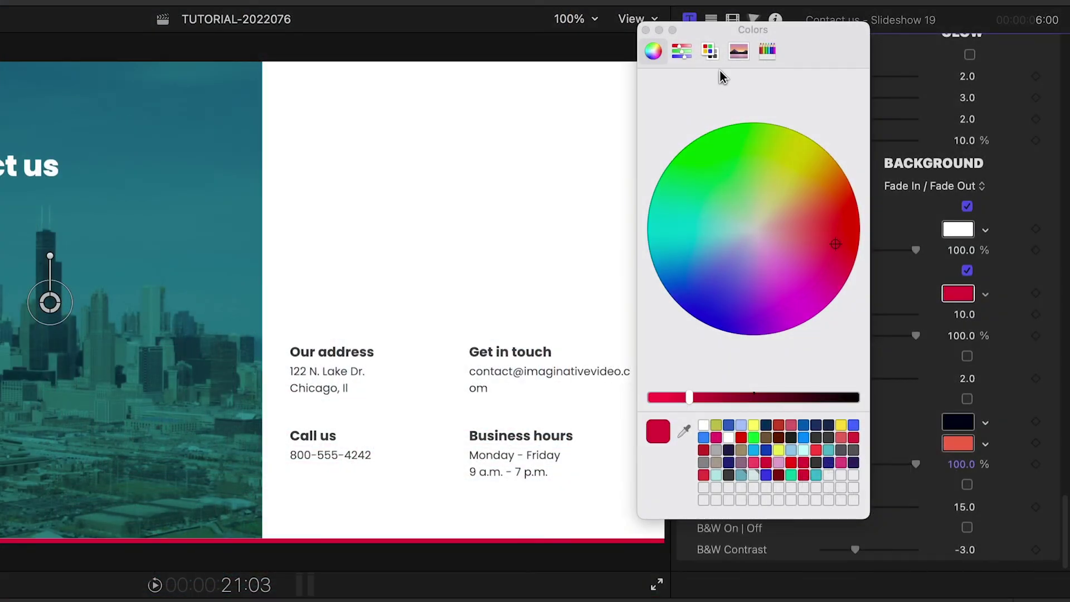